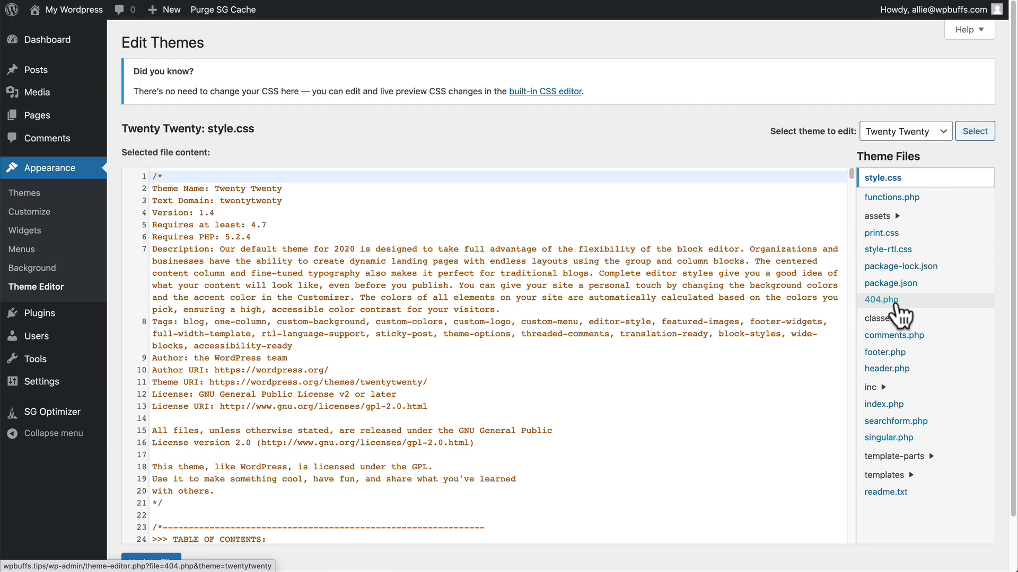
- Open comments.php, index.php and template-parts/content.php from the Twenty Twenty theme files in turn, and update content.php
left_click(888, 335)
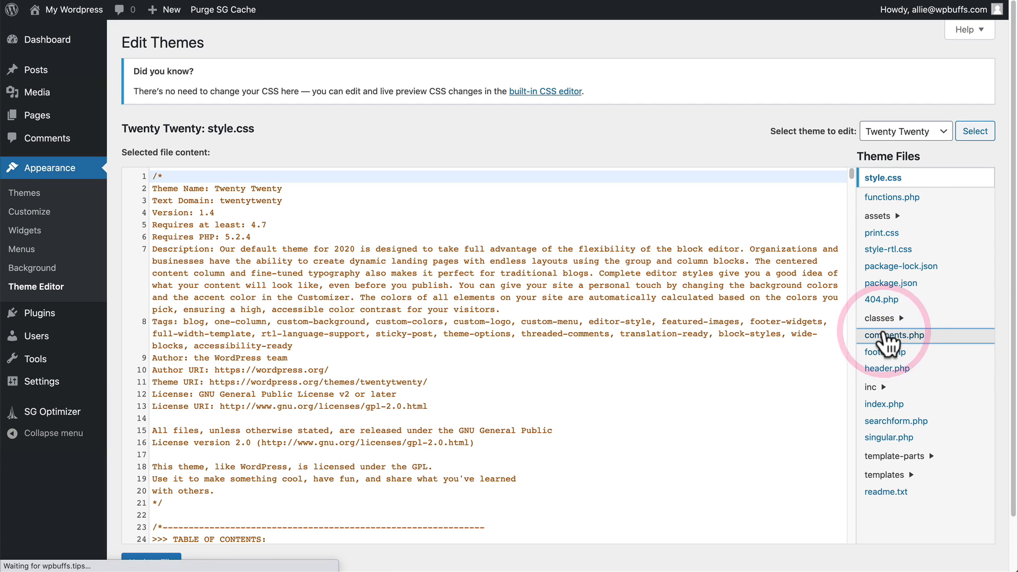
left_click(888, 347)
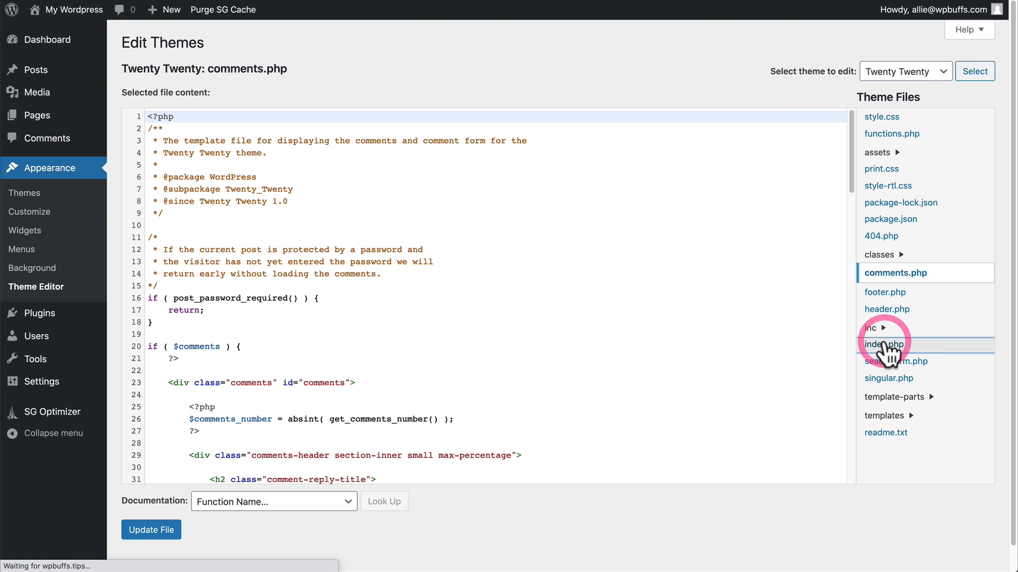
left_click(931, 400)
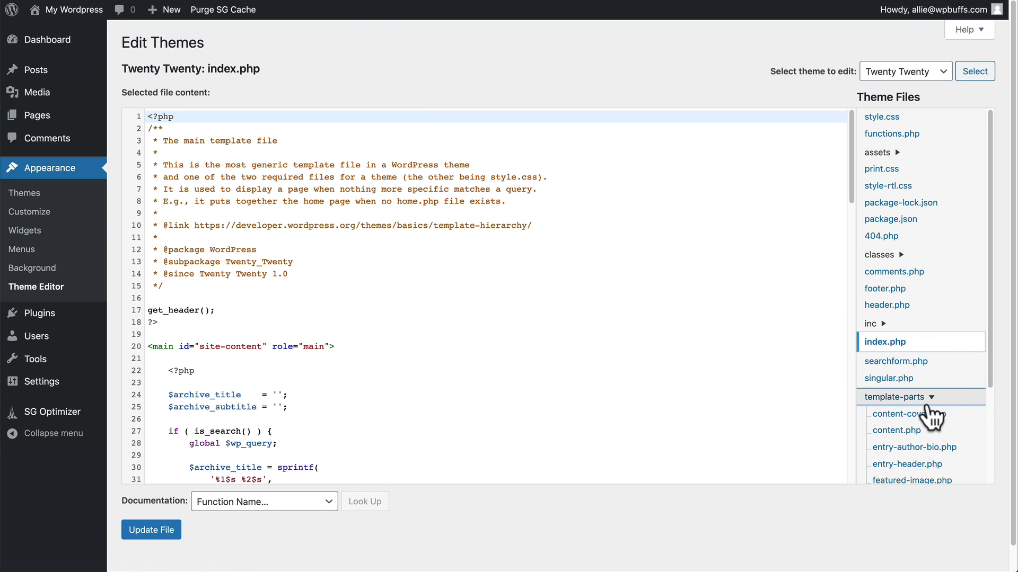
left_click(919, 430)
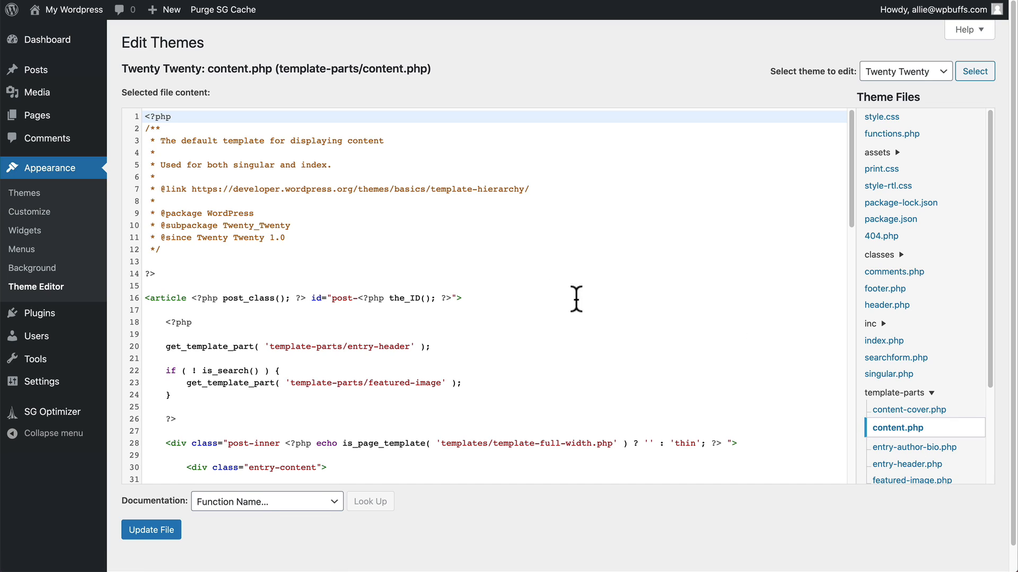
left_click(151, 530)
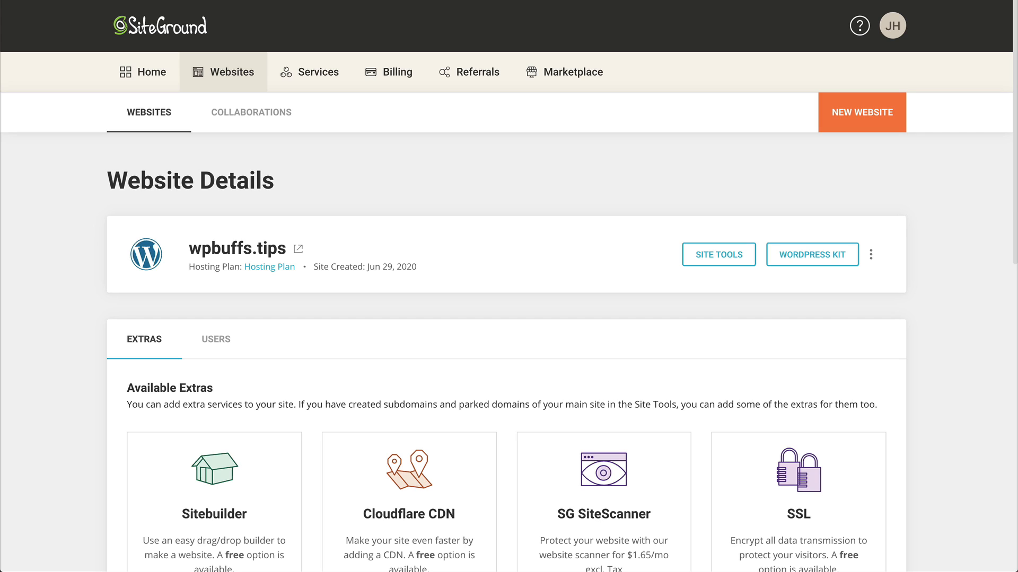
- Switch to the SiteGround account, open the site tools for wpbuffs.tips and go to its FTP accounts page
left_click(721, 284)
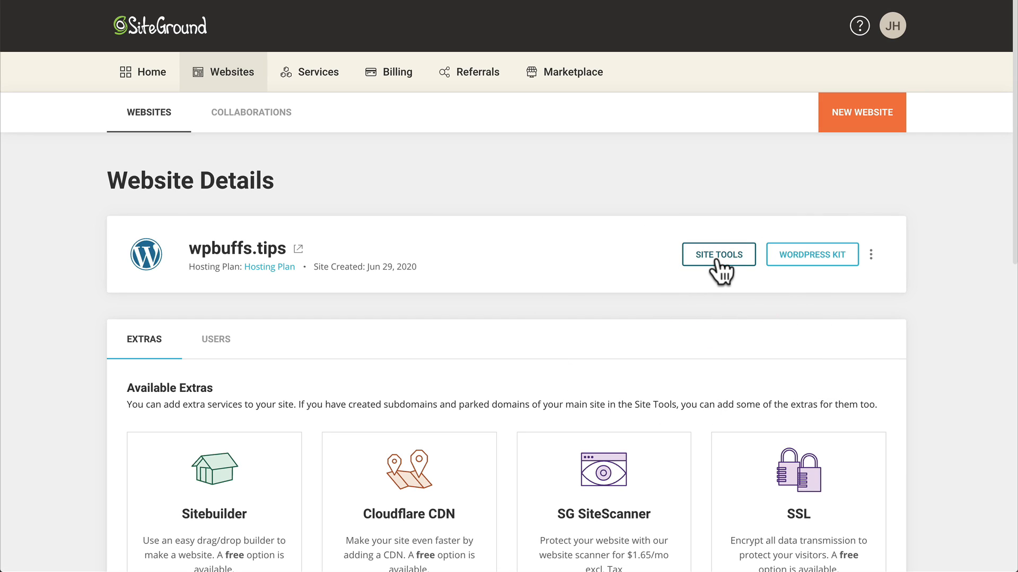
left_click(717, 261)
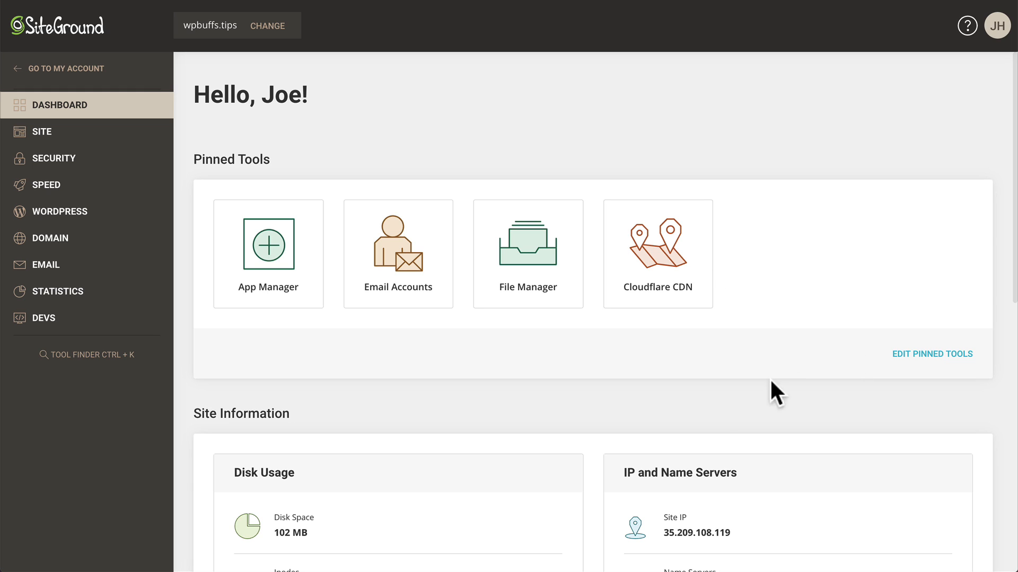
left_click(62, 133)
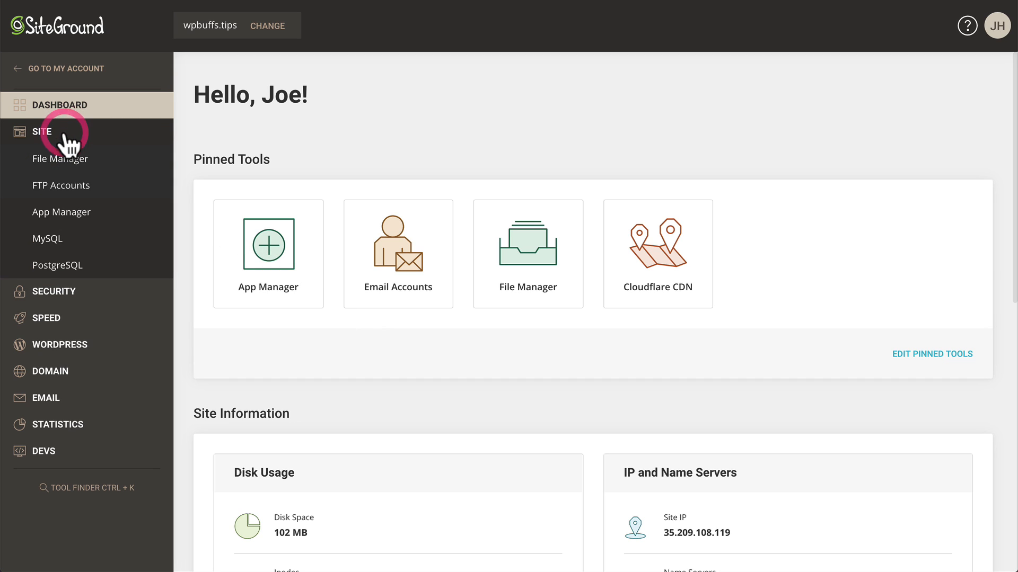
left_click(65, 186)
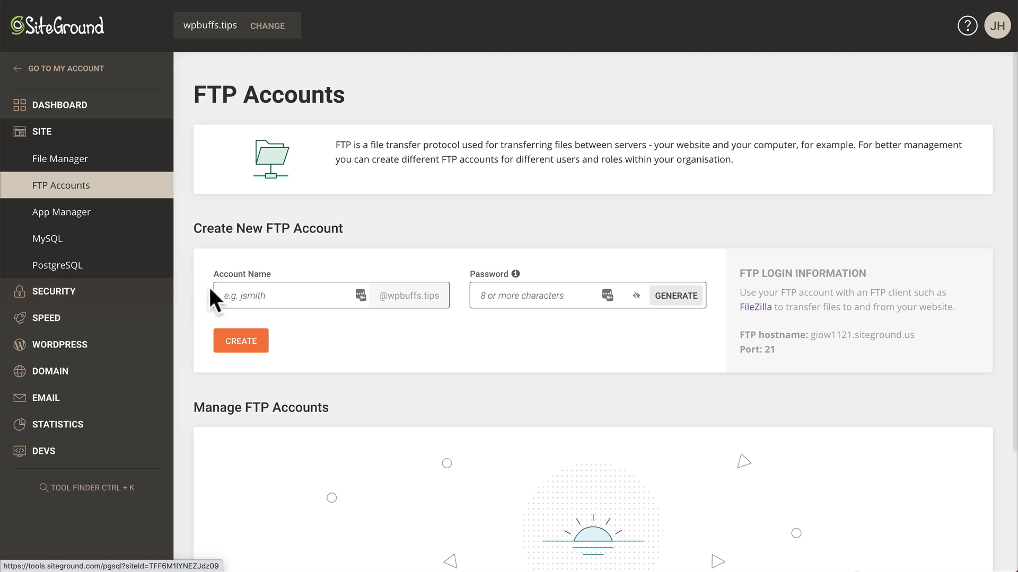
- Create a new FTP account named wpbuffs with a generated password, copying the password before creating the account
left_click(275, 296)
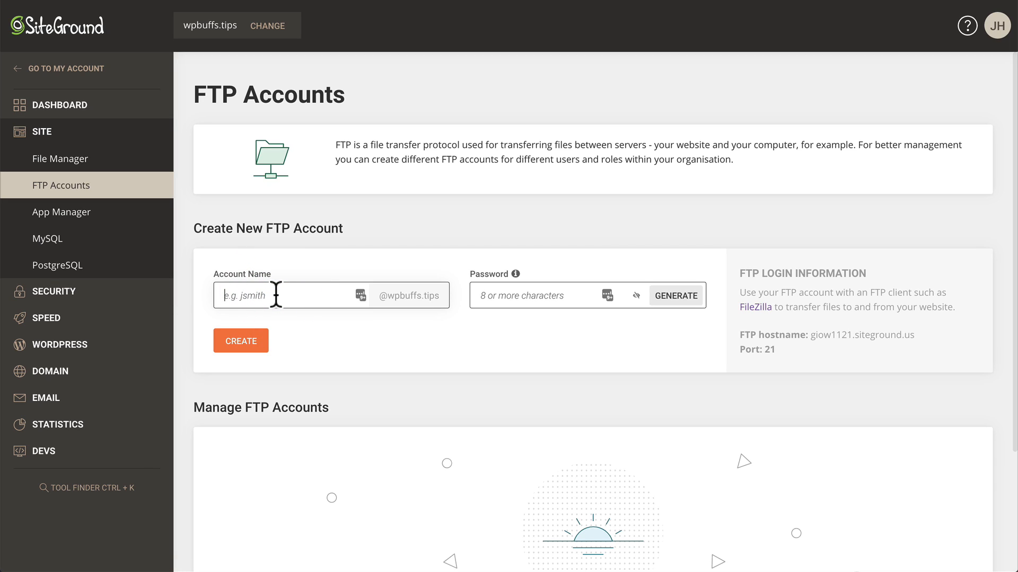
left_click(325, 295)
type("wpbuffs")
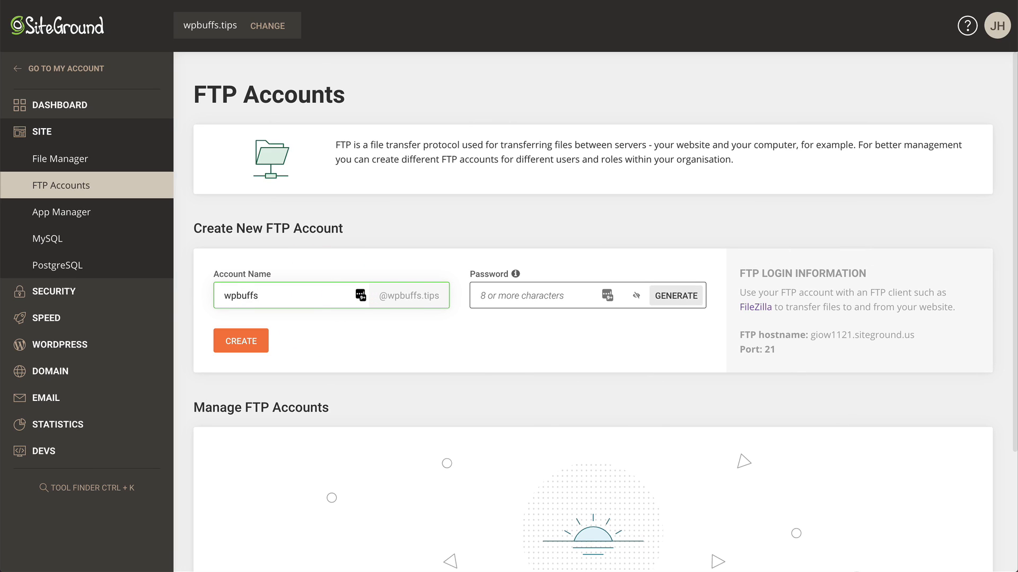
left_click(678, 295)
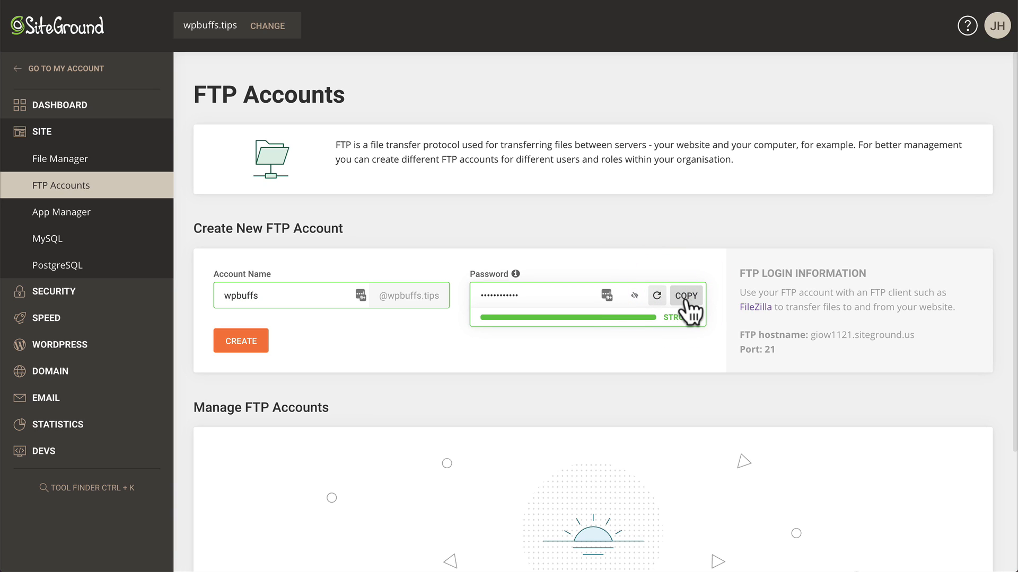
left_click(685, 298)
left_click(235, 339)
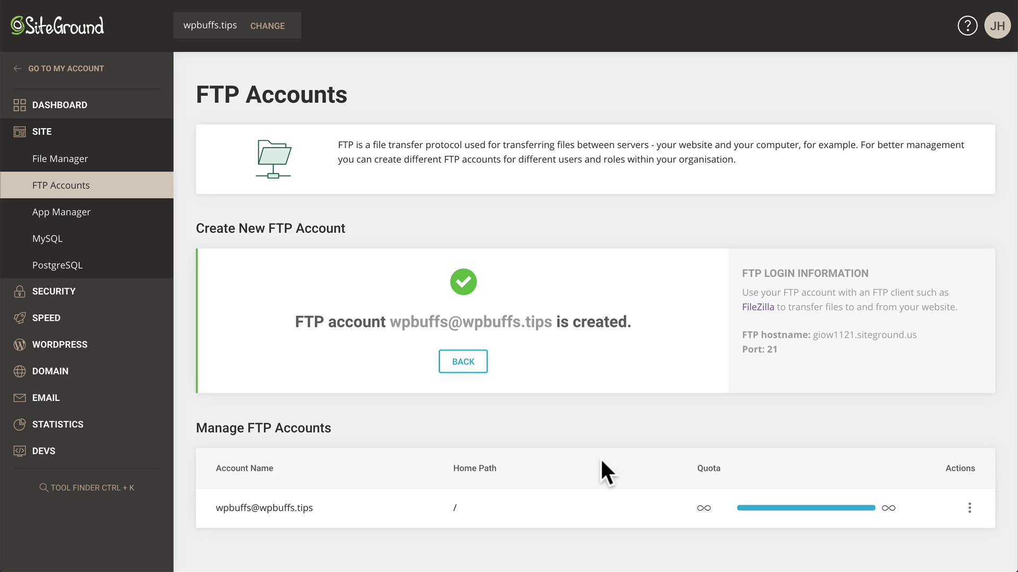
- Look up the new account's FTP credentials and connect in FileZilla to giow1121.siteground.us, port 21, with its username and password, trusting the certificate
left_click(969, 508)
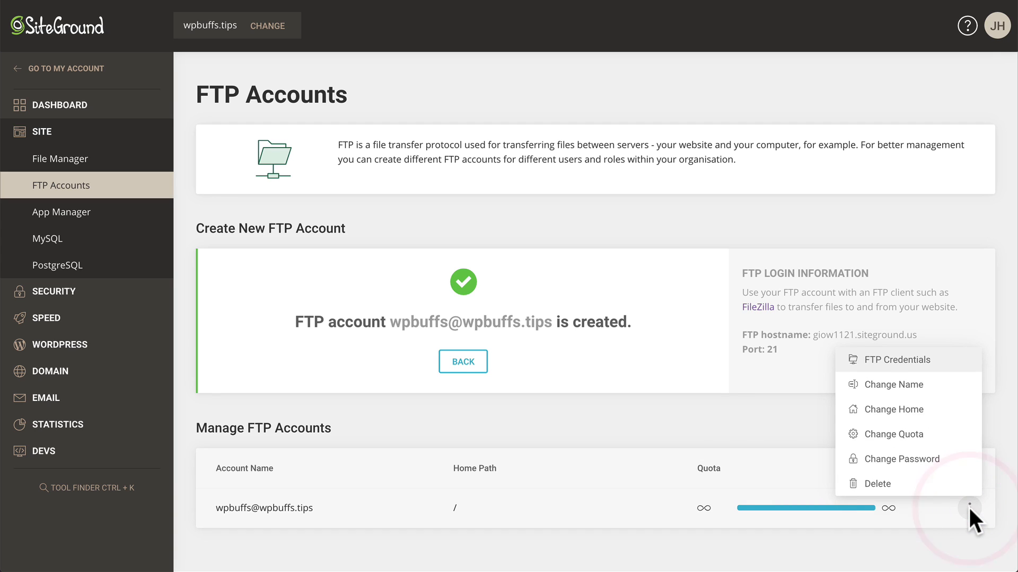
left_click(931, 366)
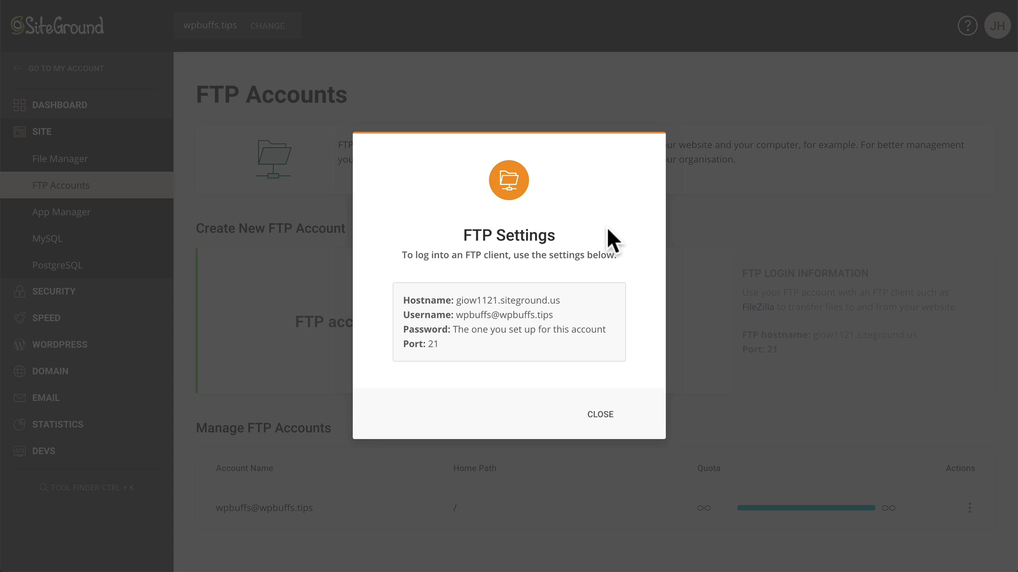
left_click(105, 51)
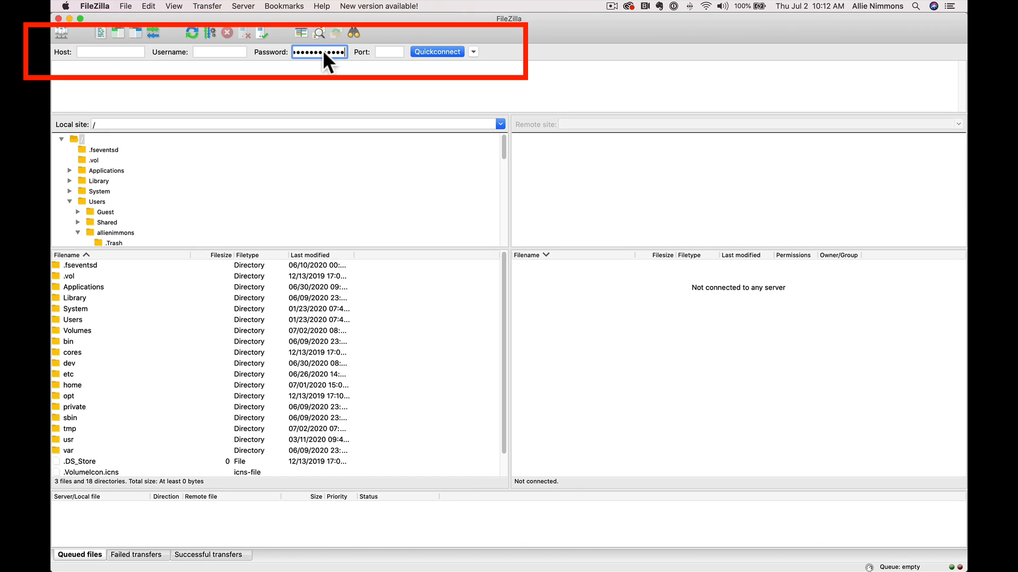
left_click(203, 53)
key("super+v")
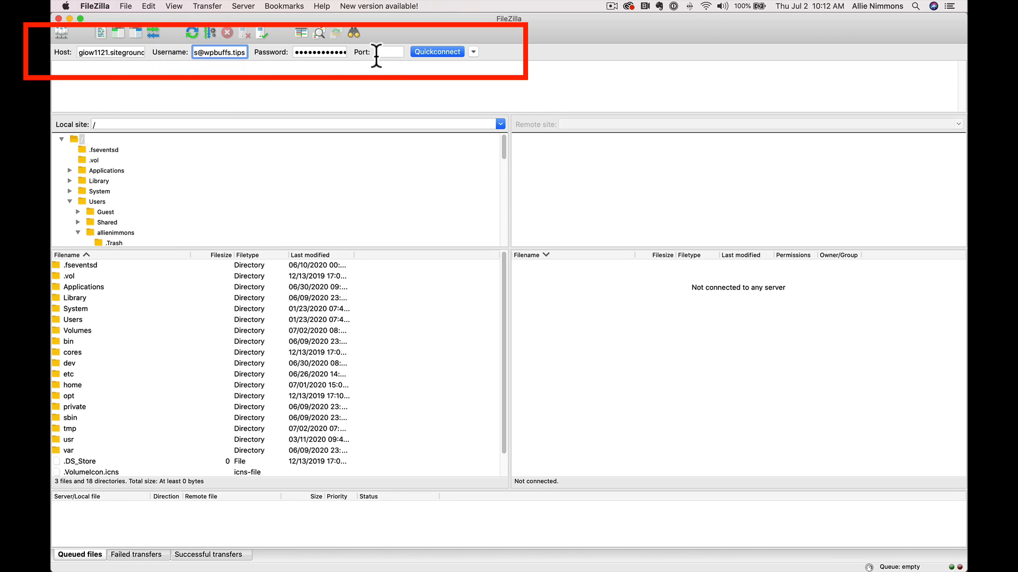
left_click(380, 53)
type("21")
left_click(431, 52)
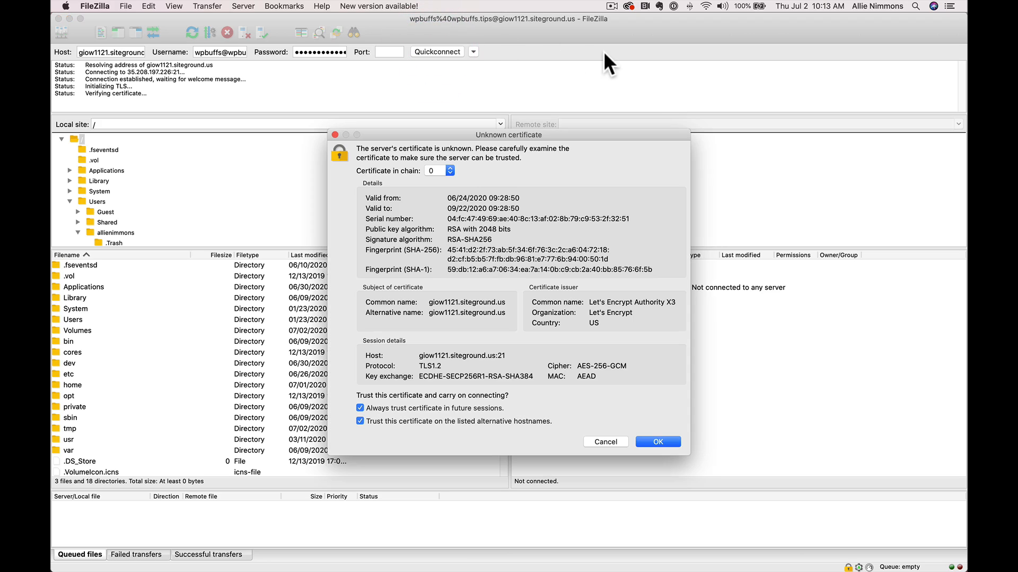
left_click(669, 439)
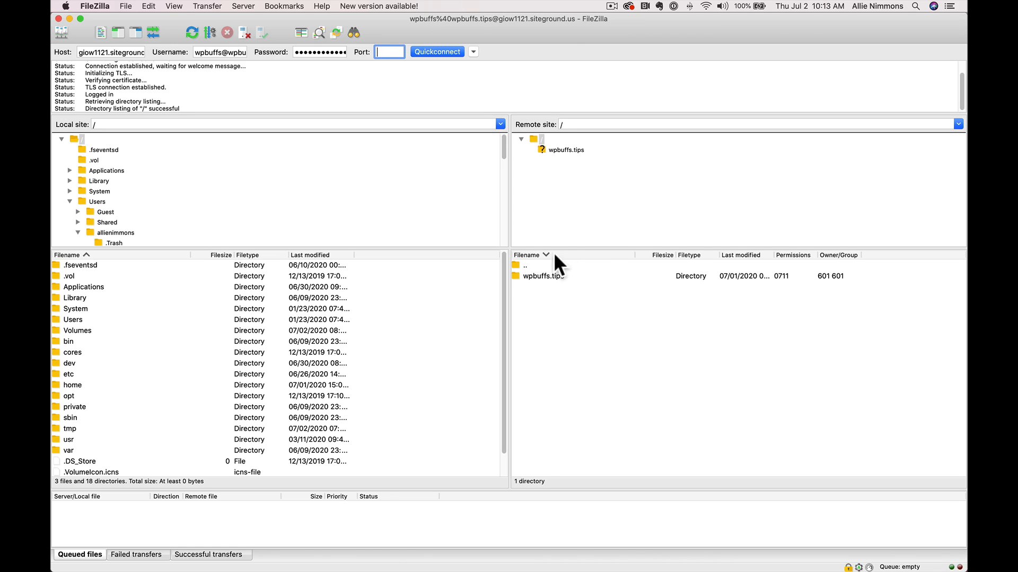
- Browse the remote site to wpbuffs.tips/public_html/wp-content/themes and open the twentynineteen theme folder
double_click(527, 275)
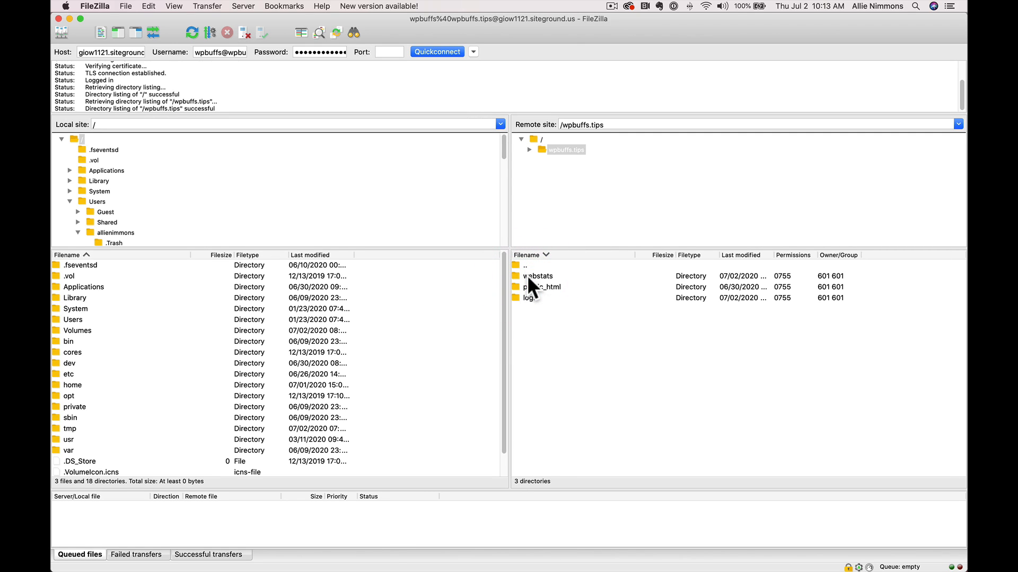
double_click(528, 287)
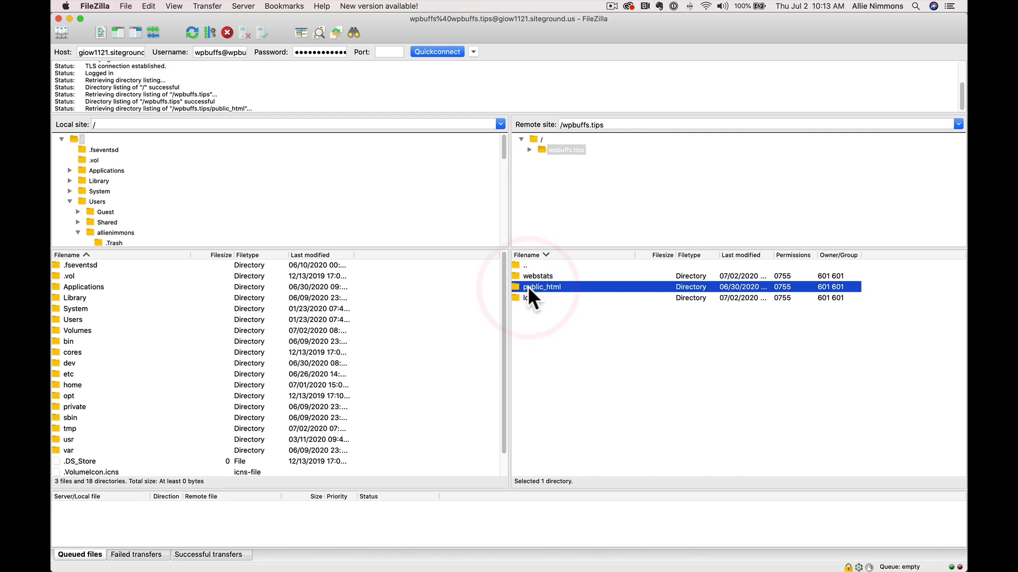
scroll(619, 386, "down", 2)
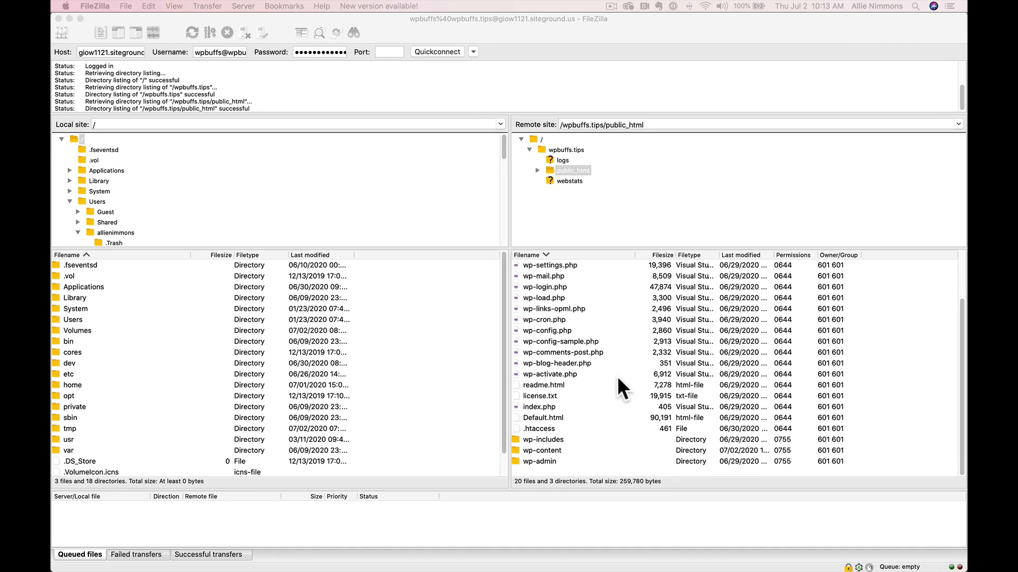
double_click(516, 460)
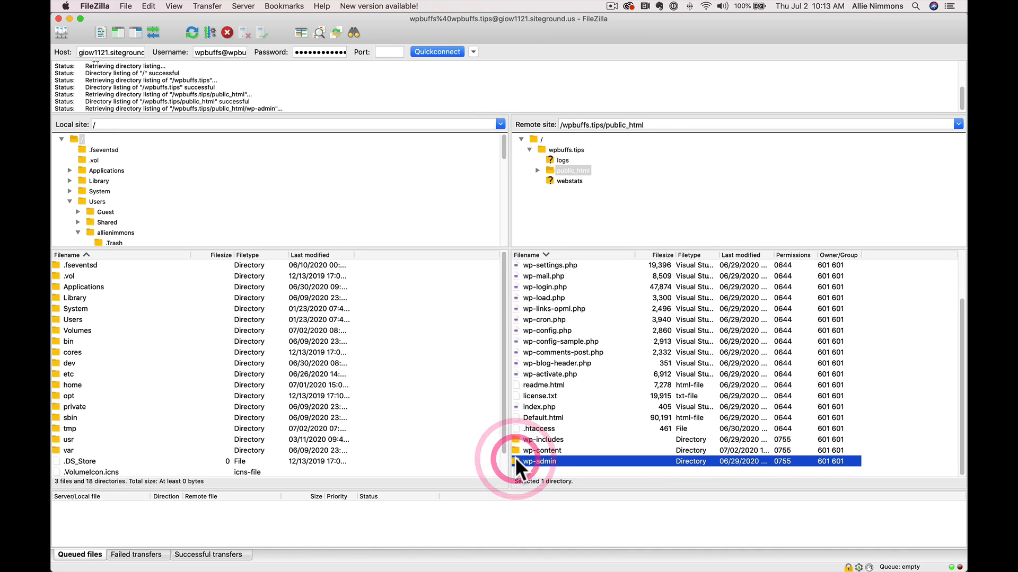
left_click(558, 190)
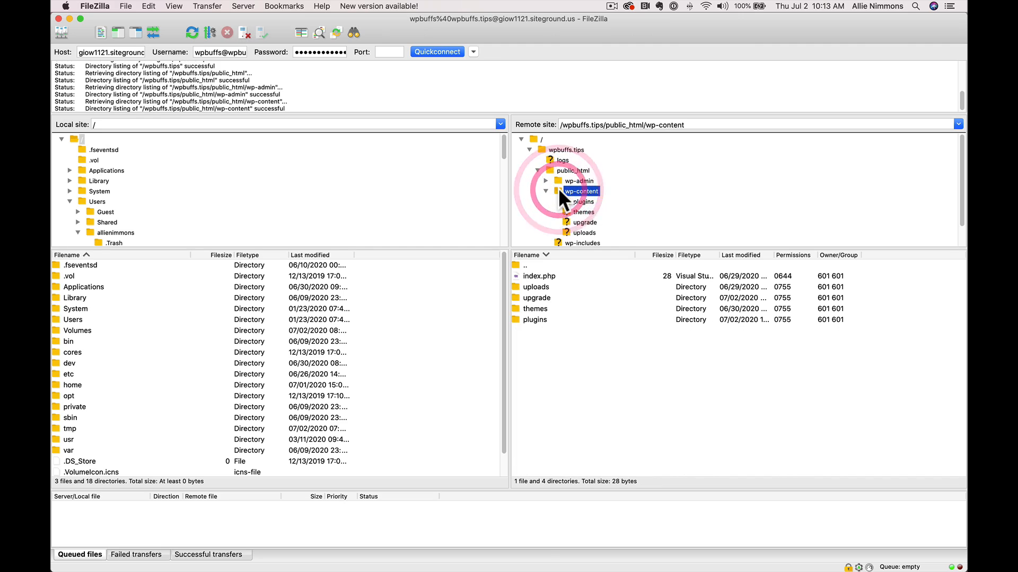
double_click(515, 307)
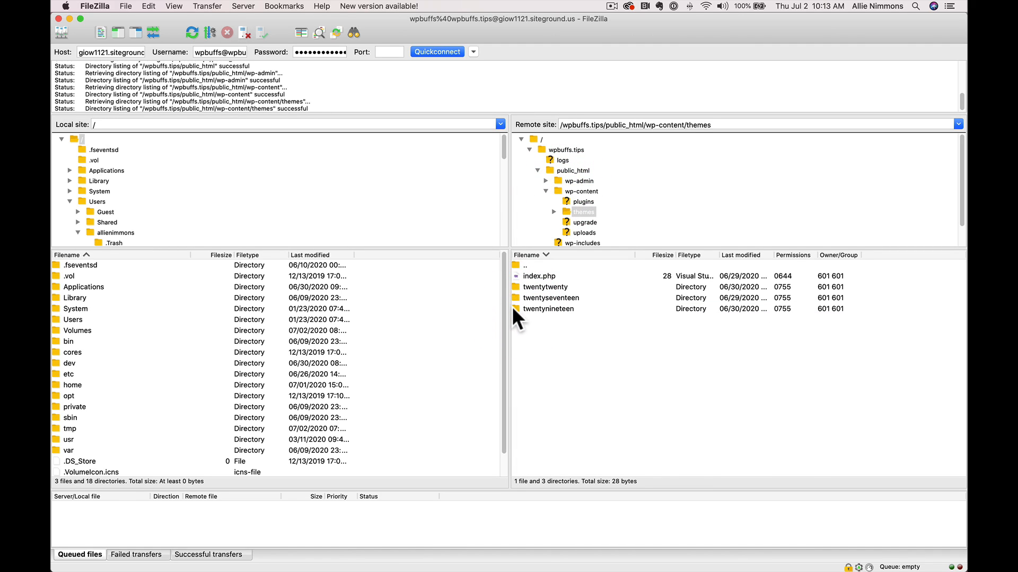
double_click(513, 309)
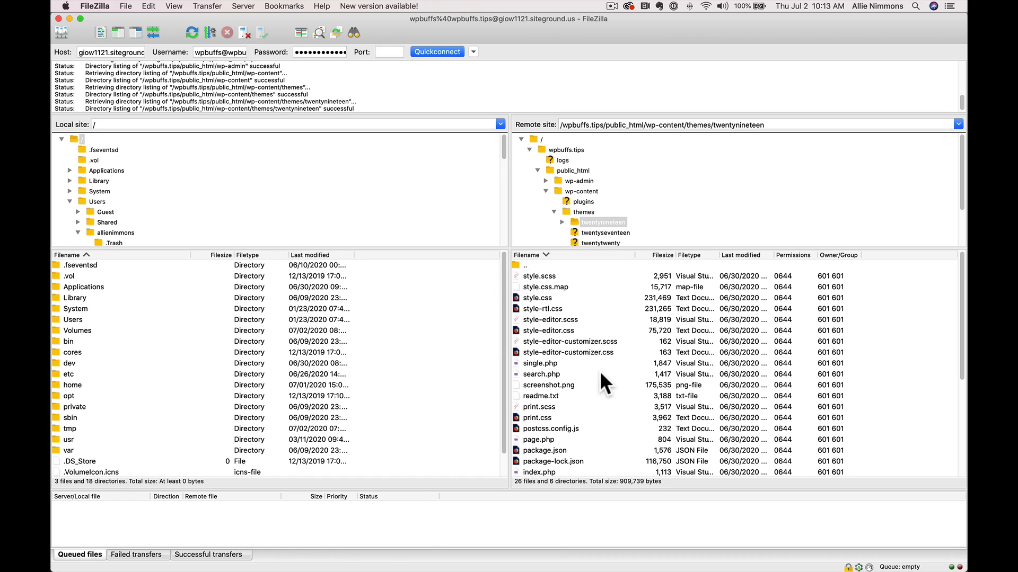
- Download the twentynineteen theme's style.css from the remote site to the local Desktop folder
left_click(561, 299)
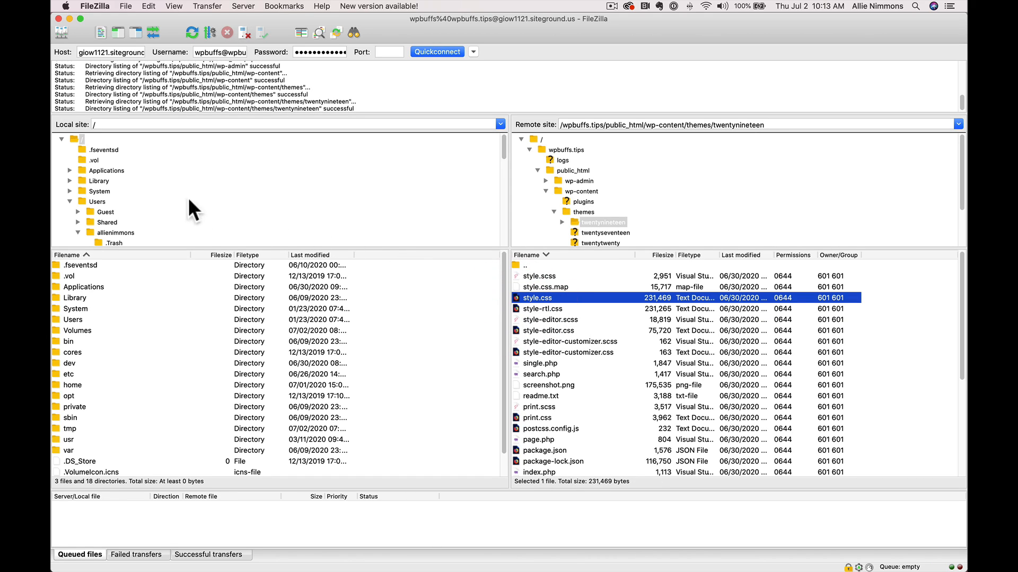
scroll(116, 237, "down", 5)
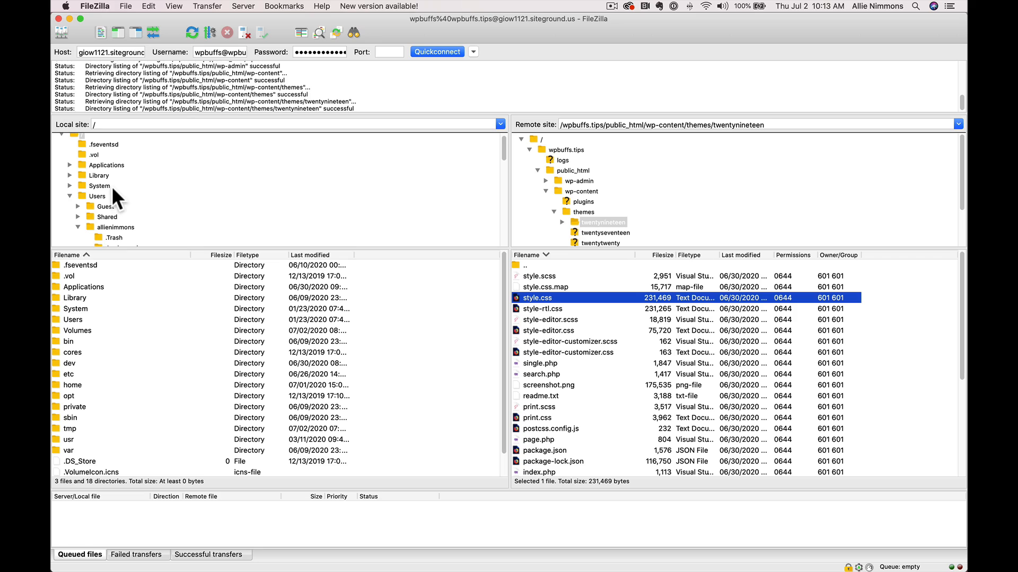
scroll(111, 202, "down", 4)
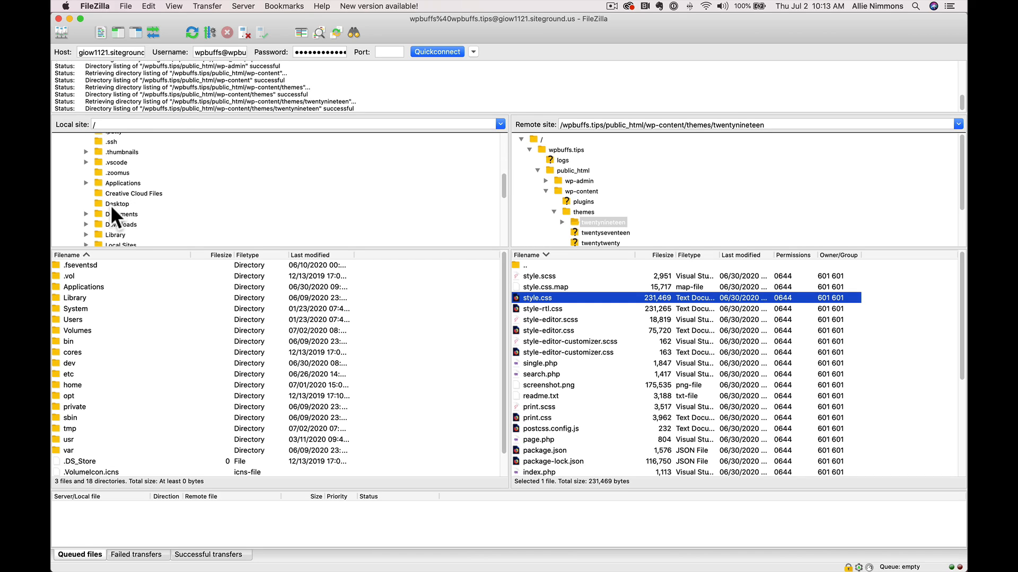
left_click(114, 204)
left_click_drag(562, 300, 96, 447)
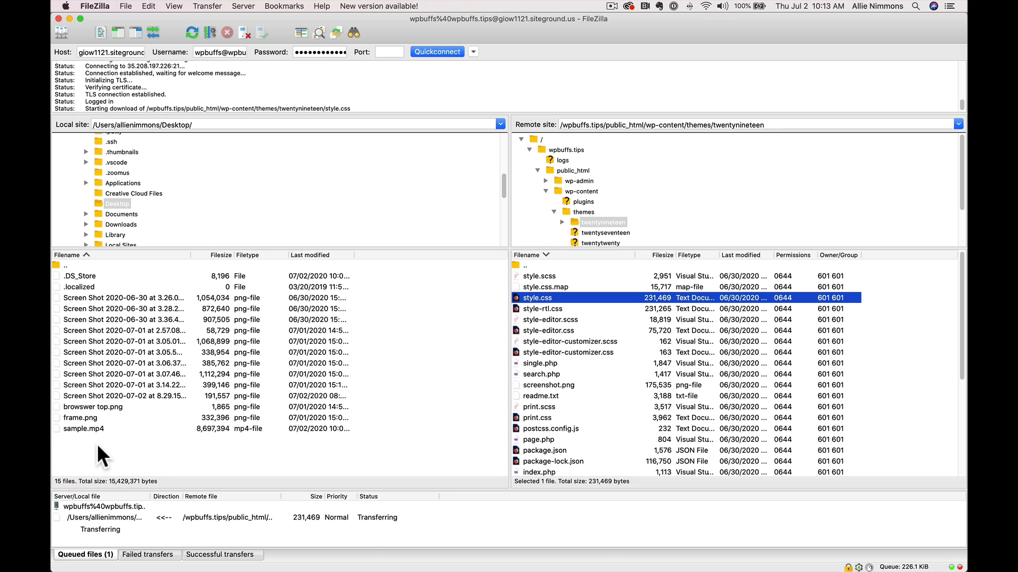
right_click(576, 296)
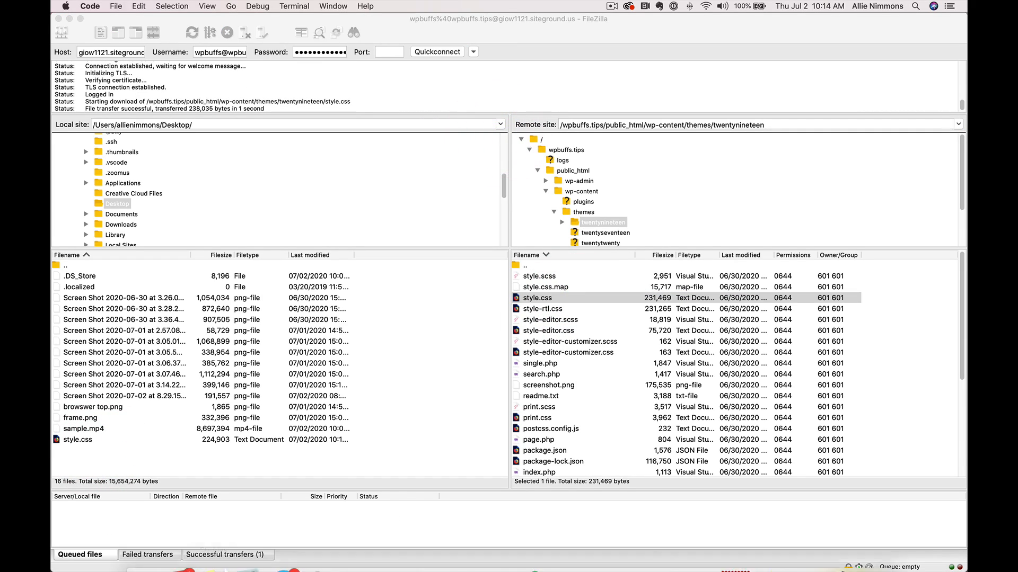
- Switch to Finder, open the downloaded style.css in Visual Studio Code and look through its code
mouse_move(141, 560)
left_click(146, 542)
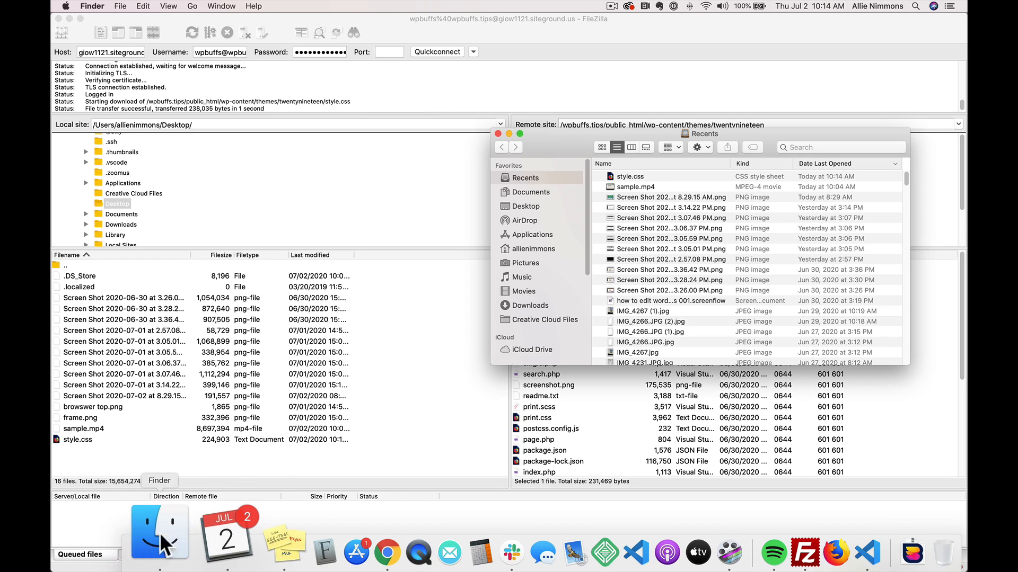
right_click(631, 176)
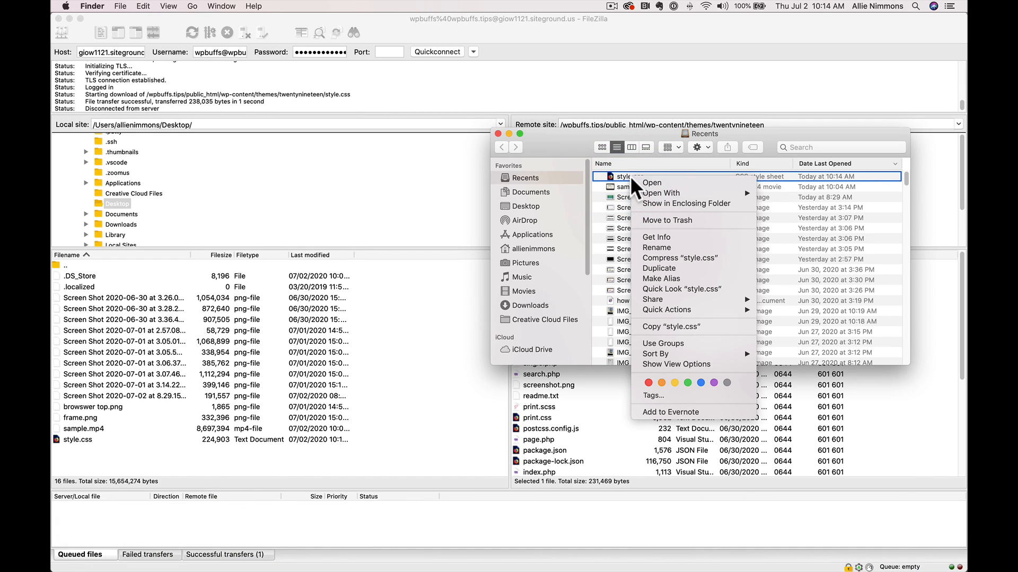
mouse_move(684, 193)
left_click(856, 255)
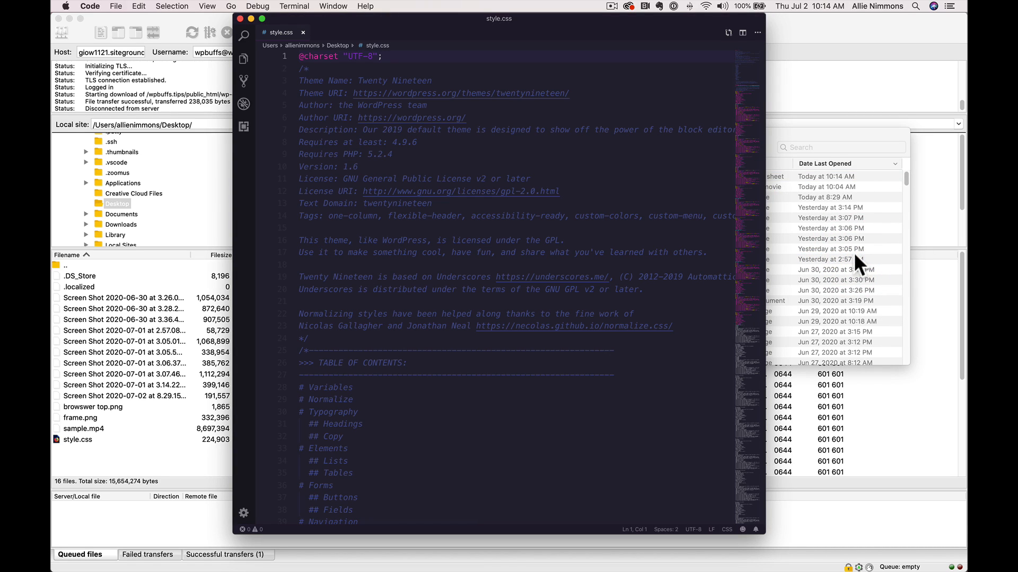
scroll(498, 336, "down", 5)
scroll(499, 336, "down", 15)
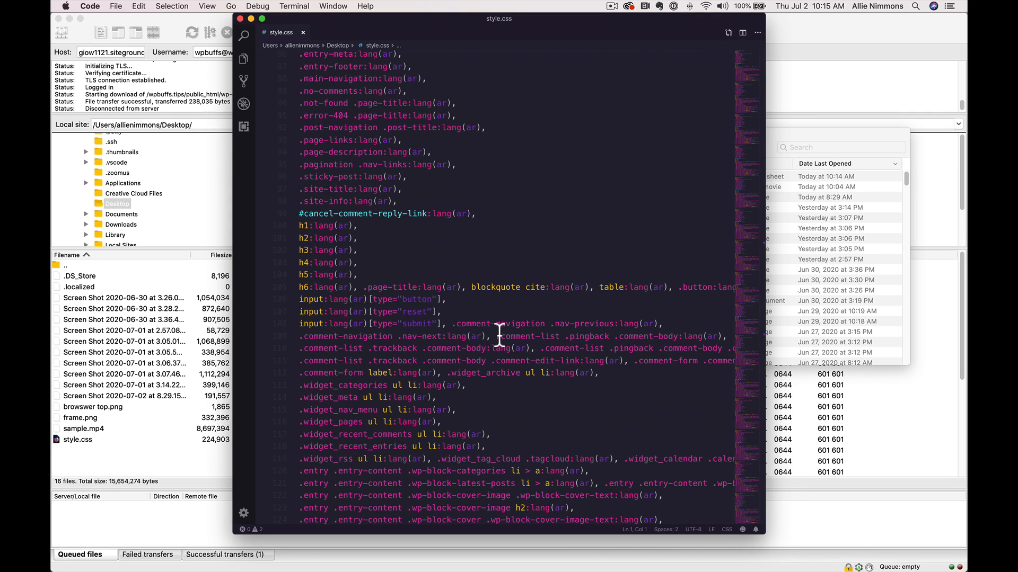
- Look through the rest of style.css, save the file, and close the Visual Studio Code and Finder windows to return to FileZilla
scroll(499, 336, "down", 15)
left_click(115, 6)
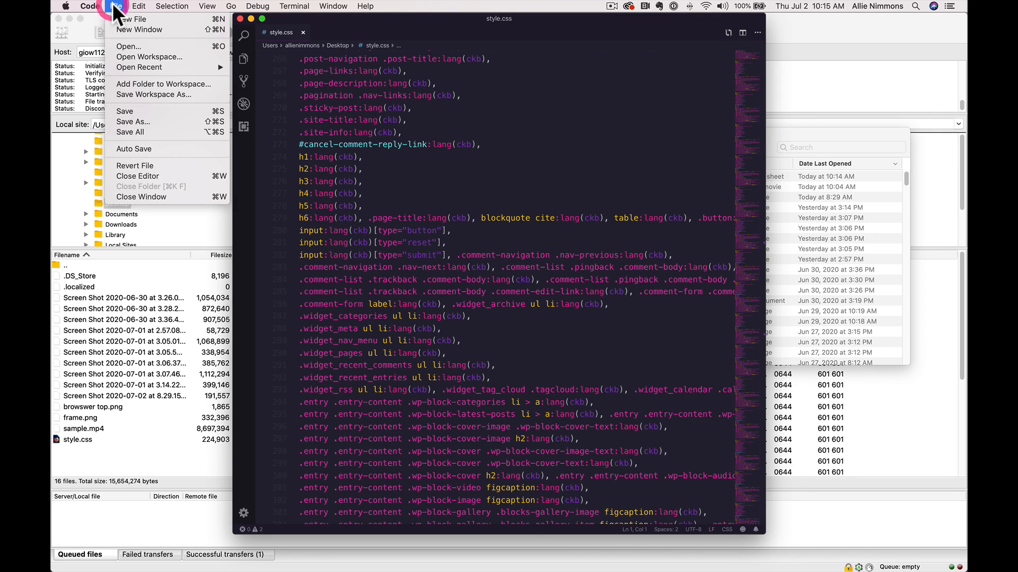
left_click(147, 110)
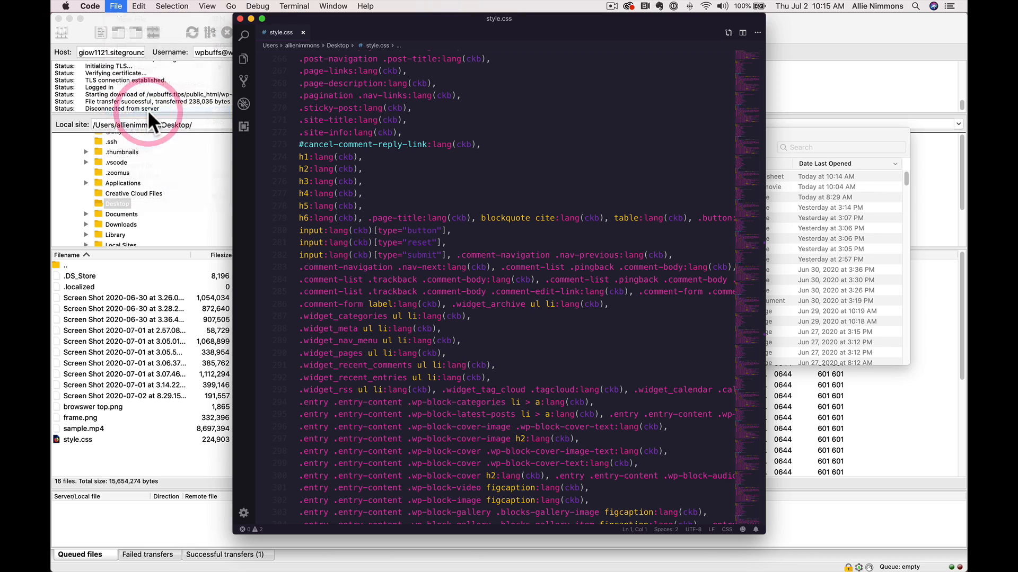
left_click(239, 16)
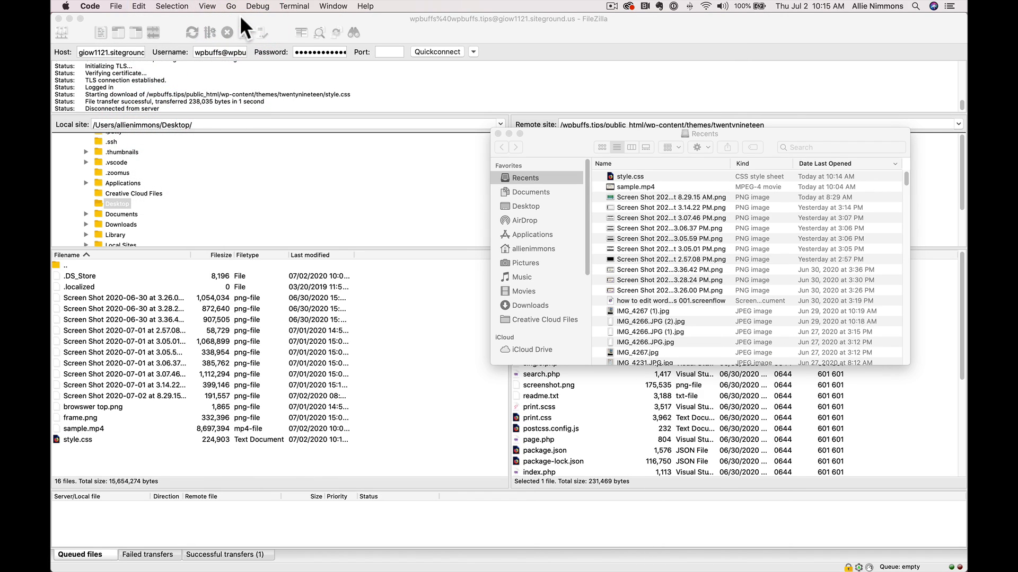
left_click(498, 134)
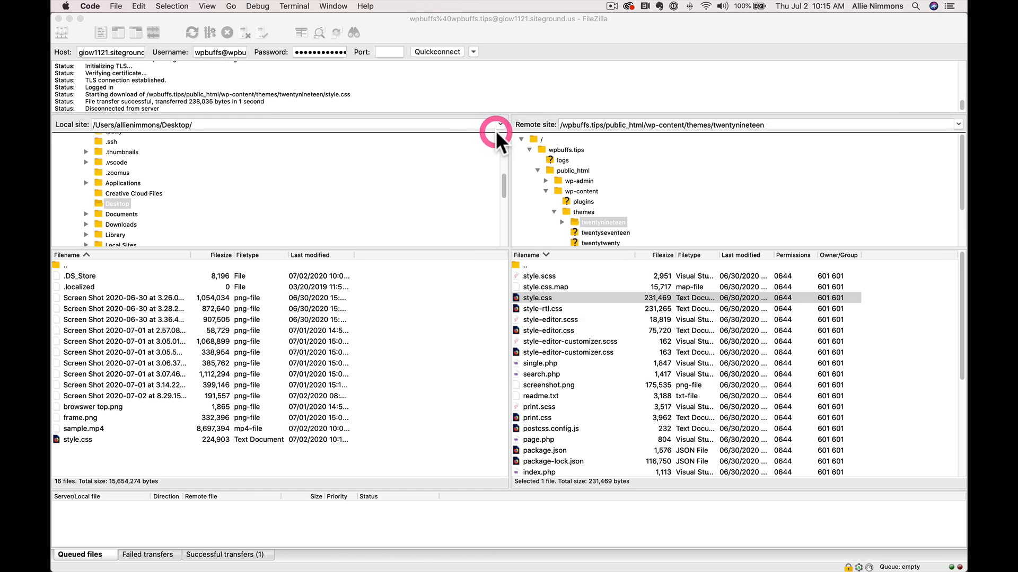
- Upload style.css from the local Desktop folder to the remote twentynineteen theme folder
right_click(77, 437)
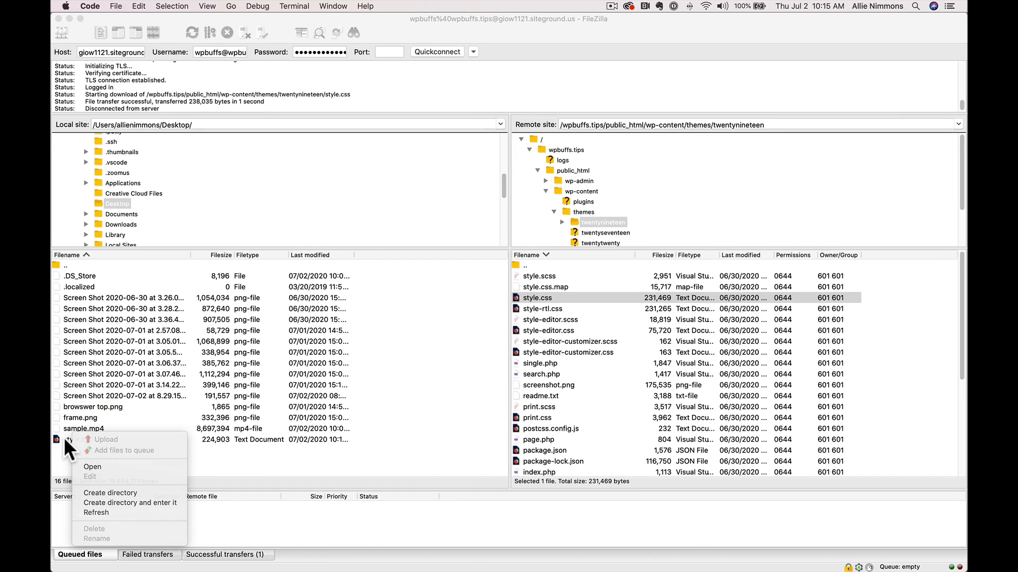
left_click(64, 437)
left_click_drag(75, 437, 600, 337)
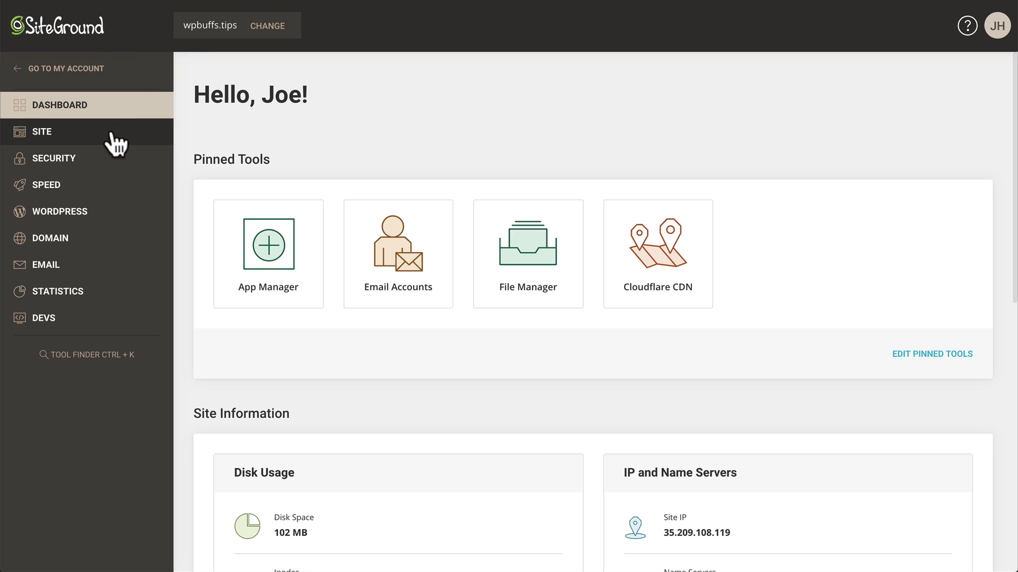
- Switch to SiteGround, open the File Manager for wpbuffs.tips, and select wp-content inside the public_html folder
left_click(73, 136)
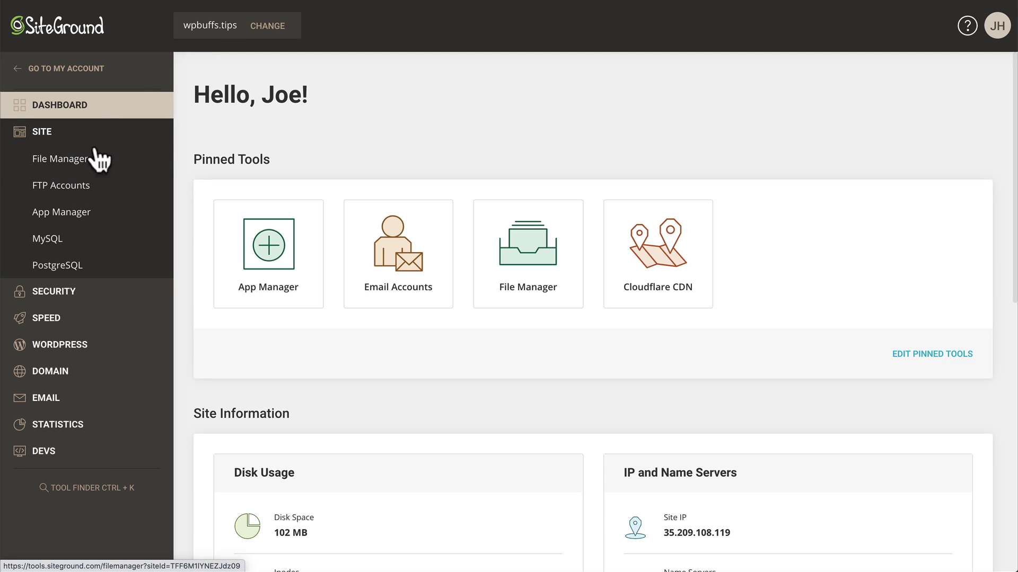
left_click(530, 235)
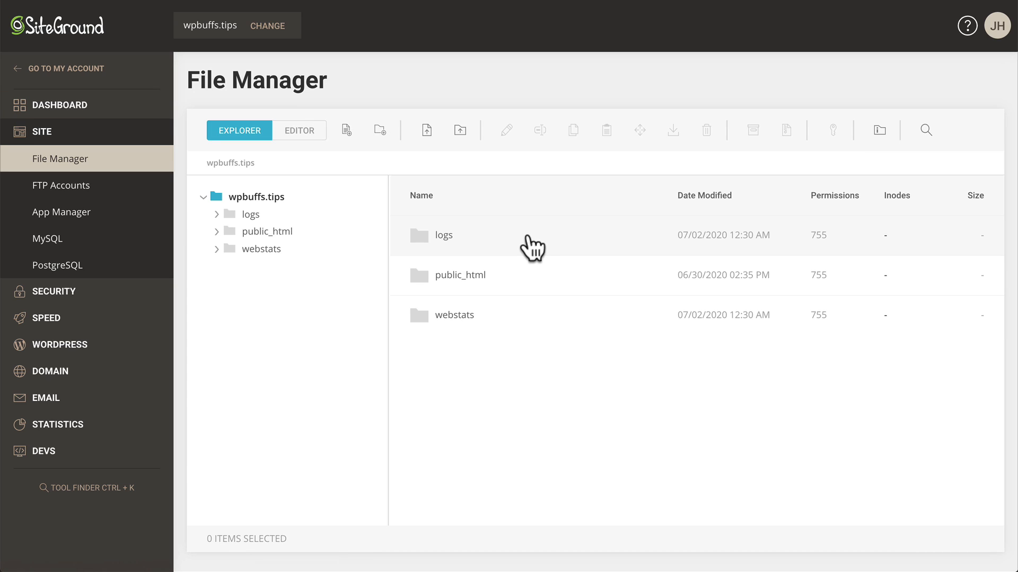
left_click(256, 232)
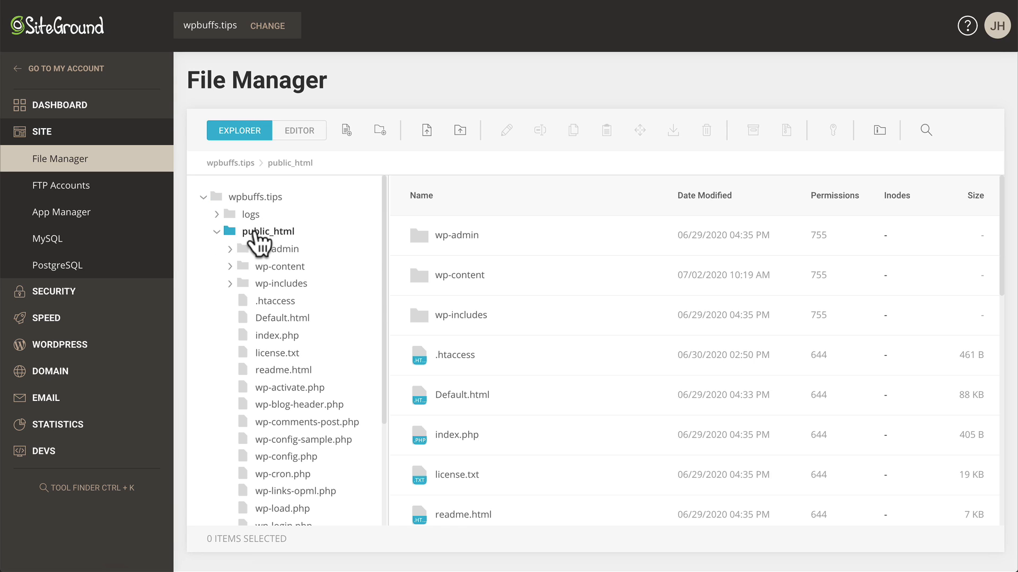
left_click(483, 284)
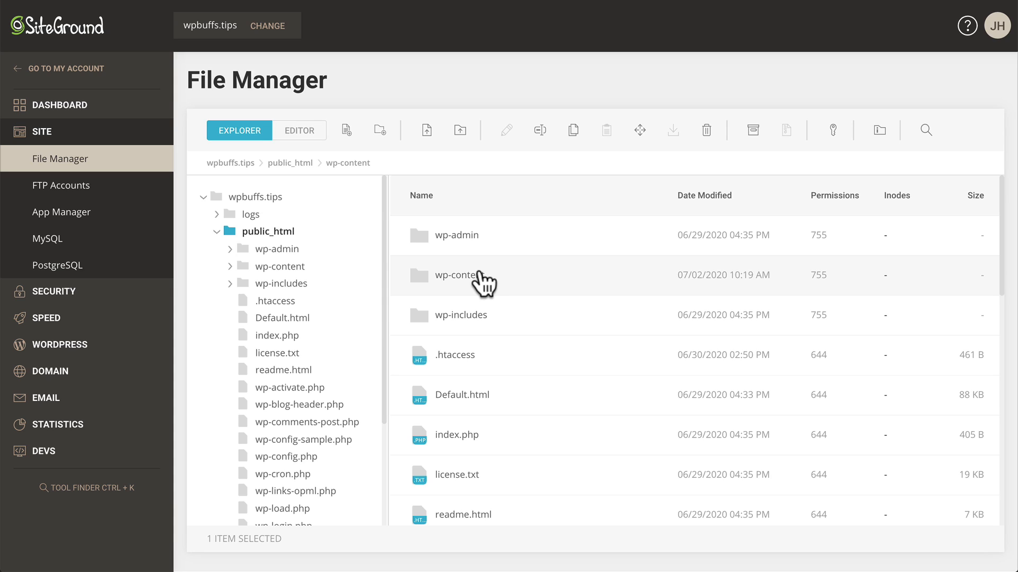
- Open wp-settings.php from the public_html folder for editing and save the file
scroll(536, 454, "down", 9)
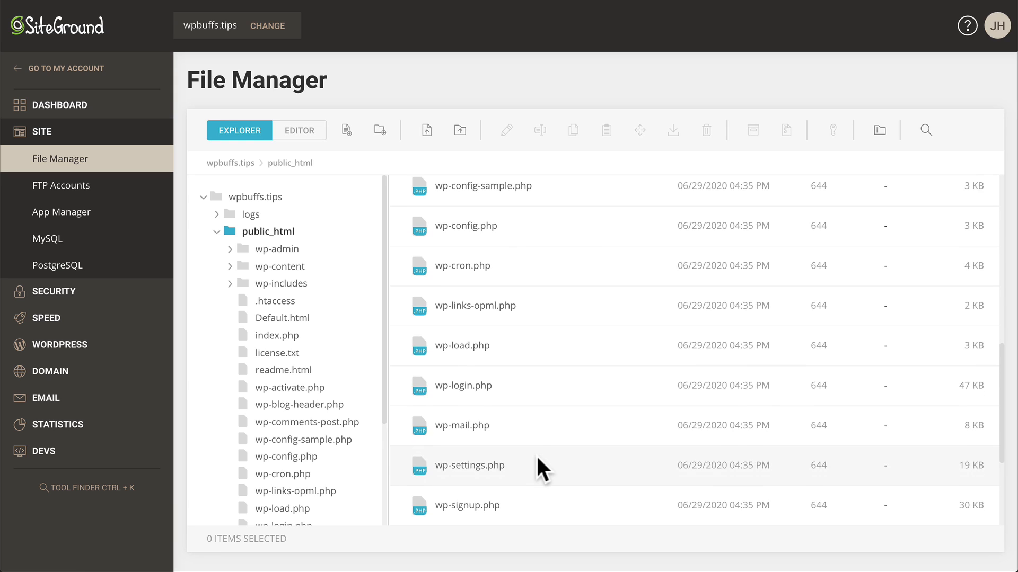
right_click(537, 467)
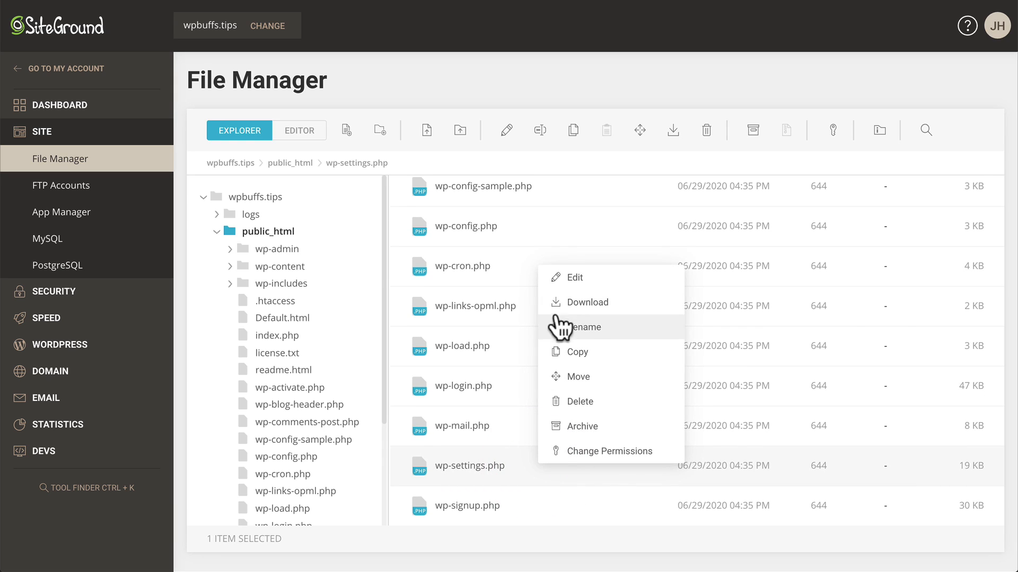
left_click(571, 276)
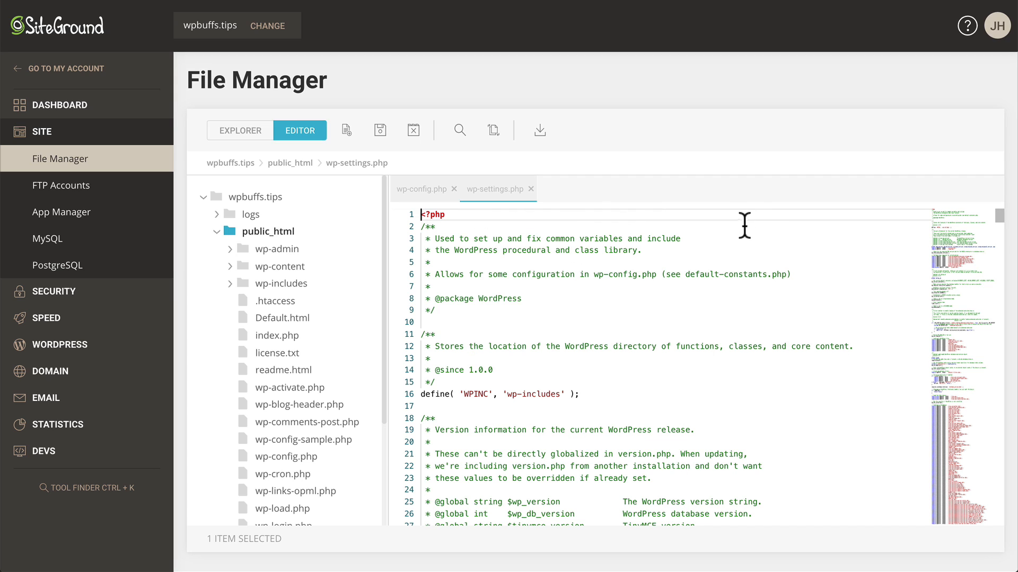
left_click(379, 139)
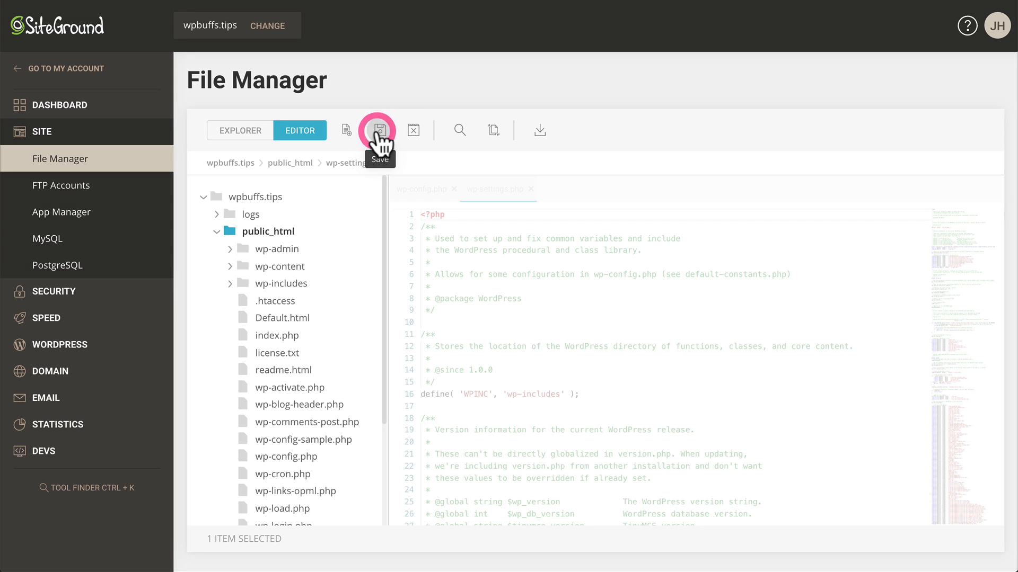